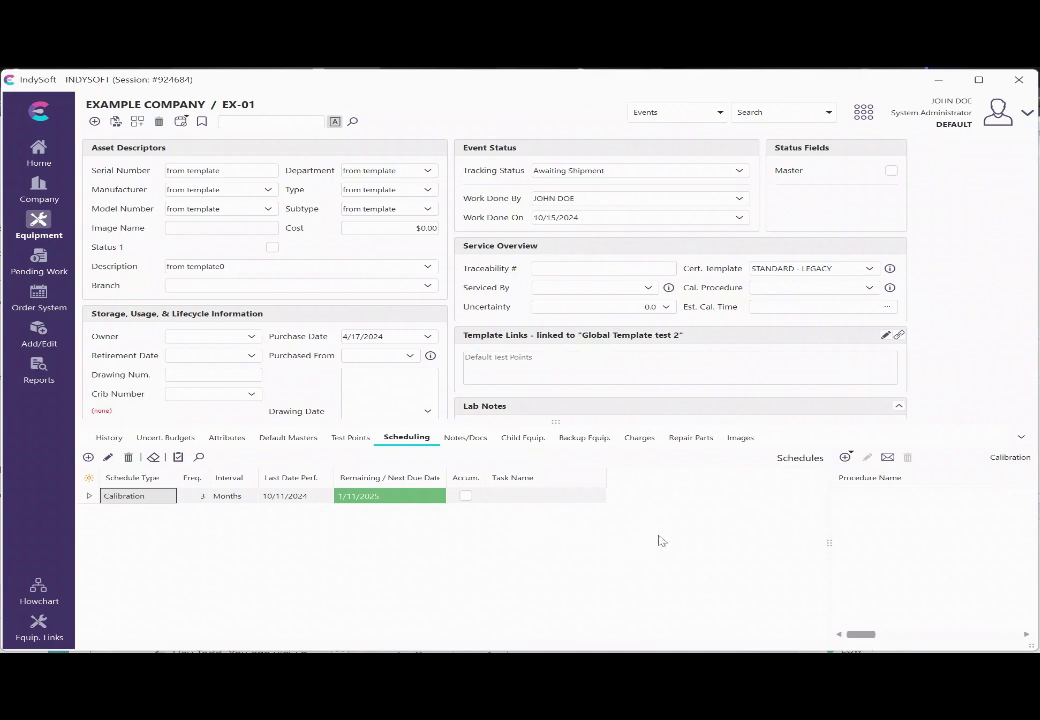
Open the Recalculate Schedule event's workflow configuration and review its field settings, event tabs and barcode rules
{"action": "left_click", "coordinate": [863, 112]}
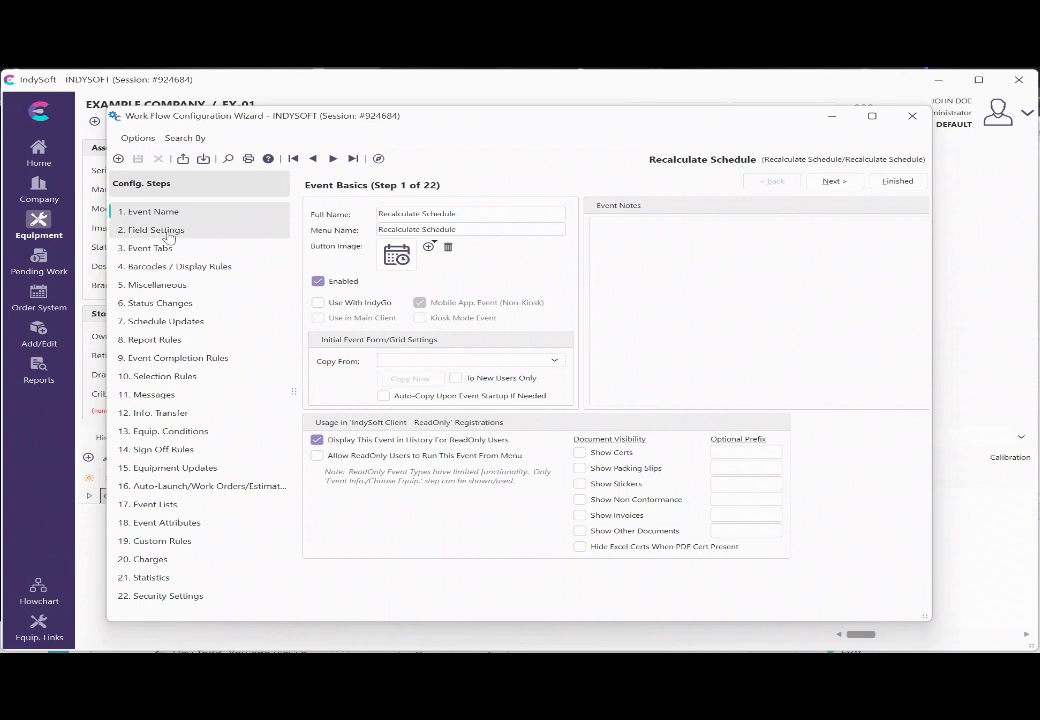
{"action": "left_click", "coordinate": [163, 233]}
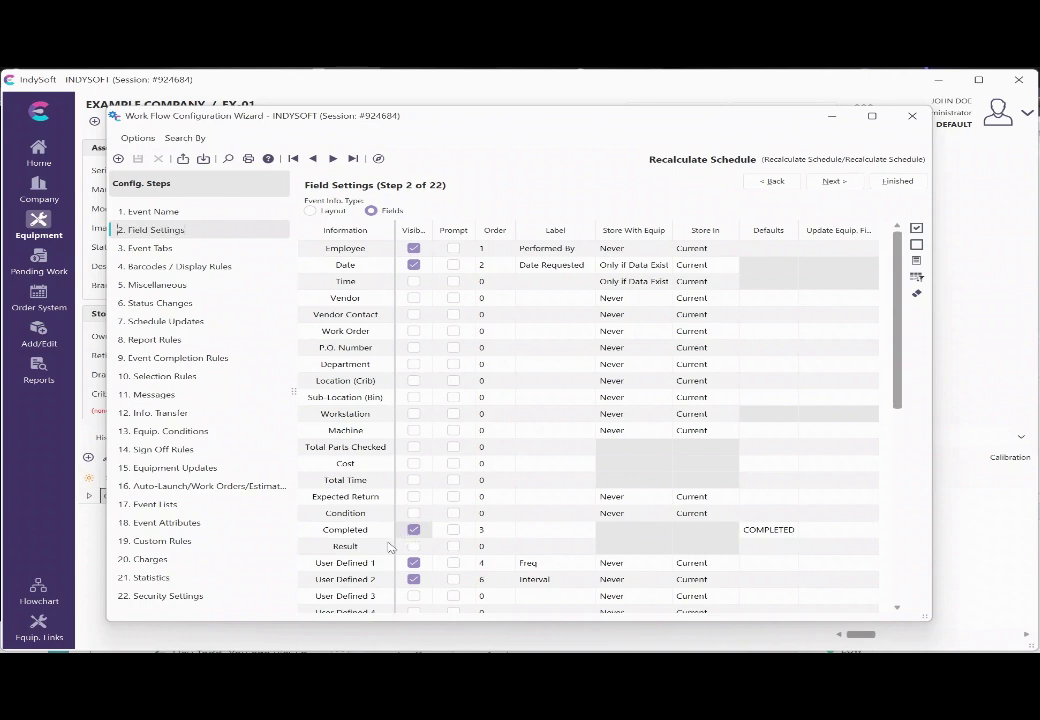
{"action": "scroll", "coordinate": [368, 557], "scroll_direction": "down", "scroll_amount": 1}
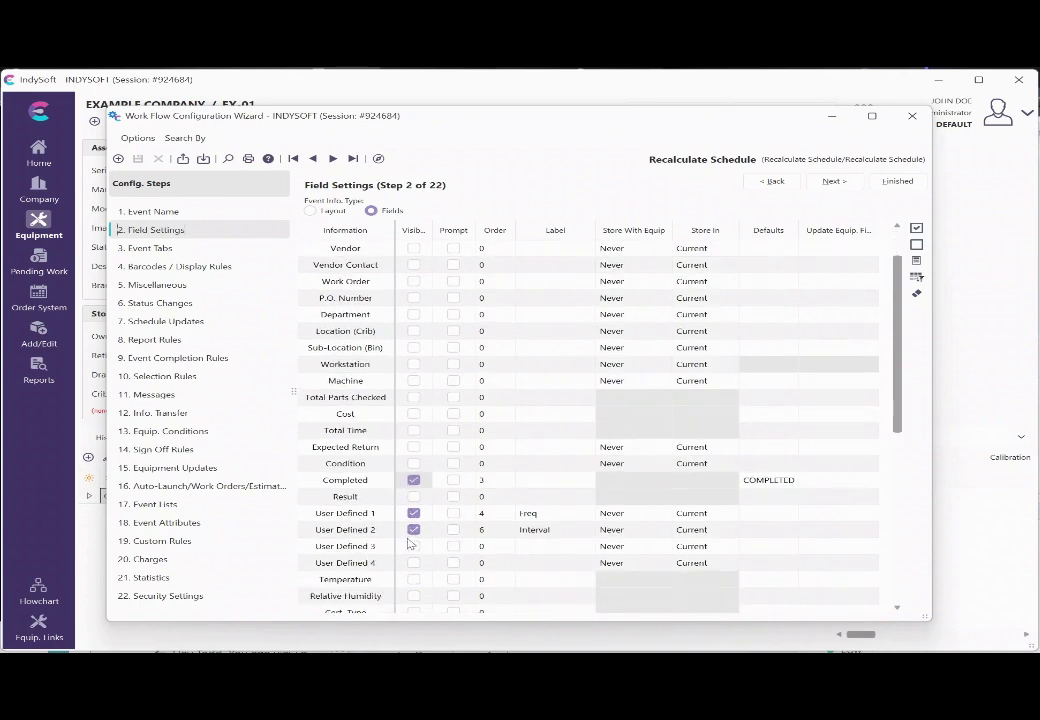
{"action": "left_click", "coordinate": [414, 530]}
{"action": "scroll", "coordinate": [454, 534], "scroll_direction": "down", "scroll_amount": 5}
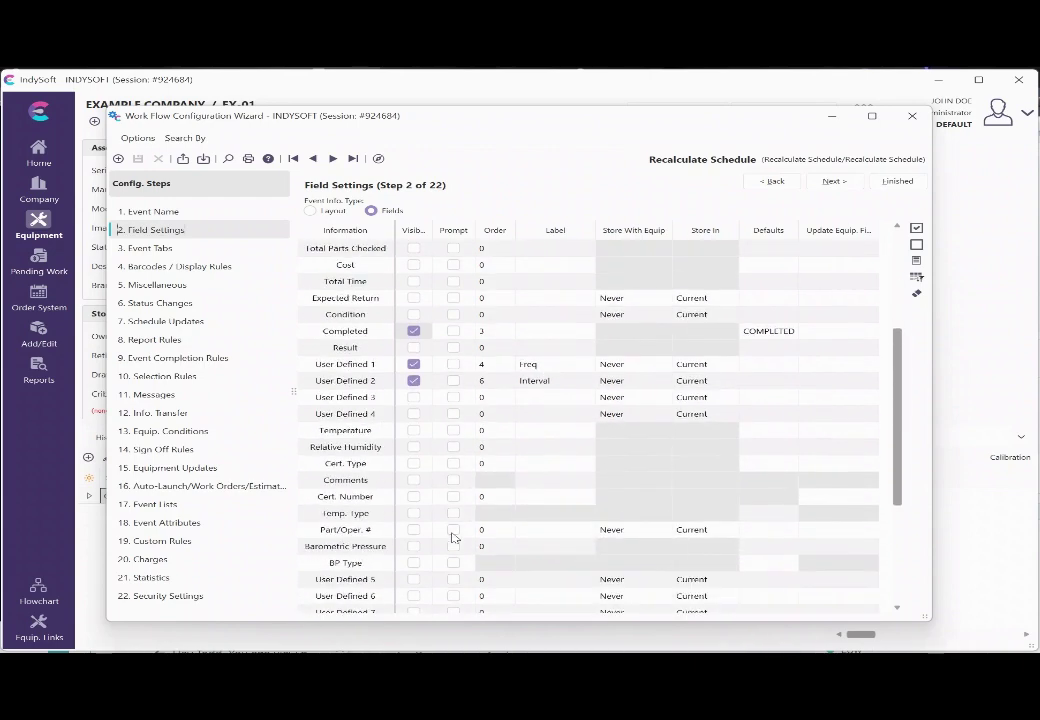
{"action": "scroll", "coordinate": [455, 532], "scroll_direction": "up", "scroll_amount": 4}
{"action": "scroll", "coordinate": [455, 530], "scroll_direction": "up", "scroll_amount": 1}
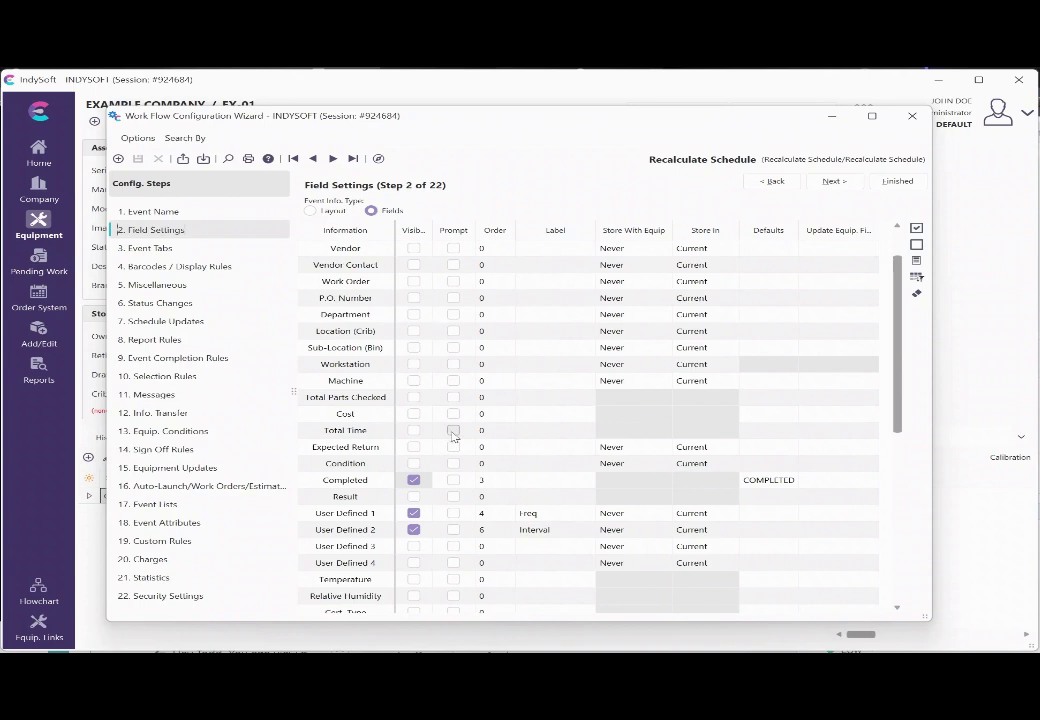
{"action": "left_click", "coordinate": [158, 248]}
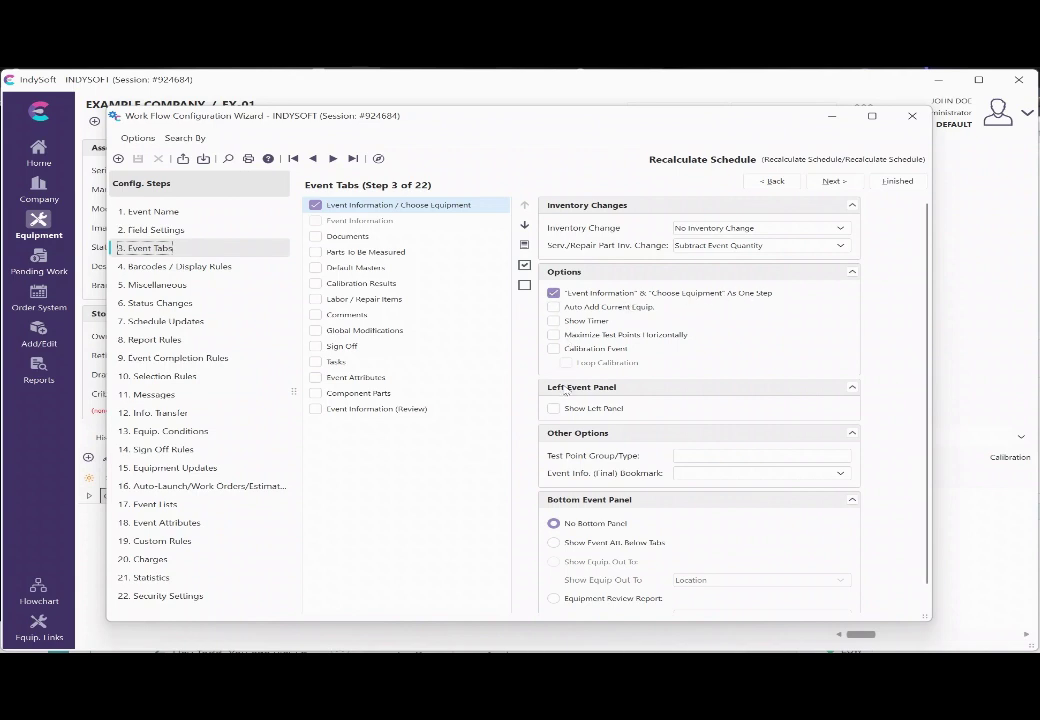
{"action": "left_click", "coordinate": [157, 268]}
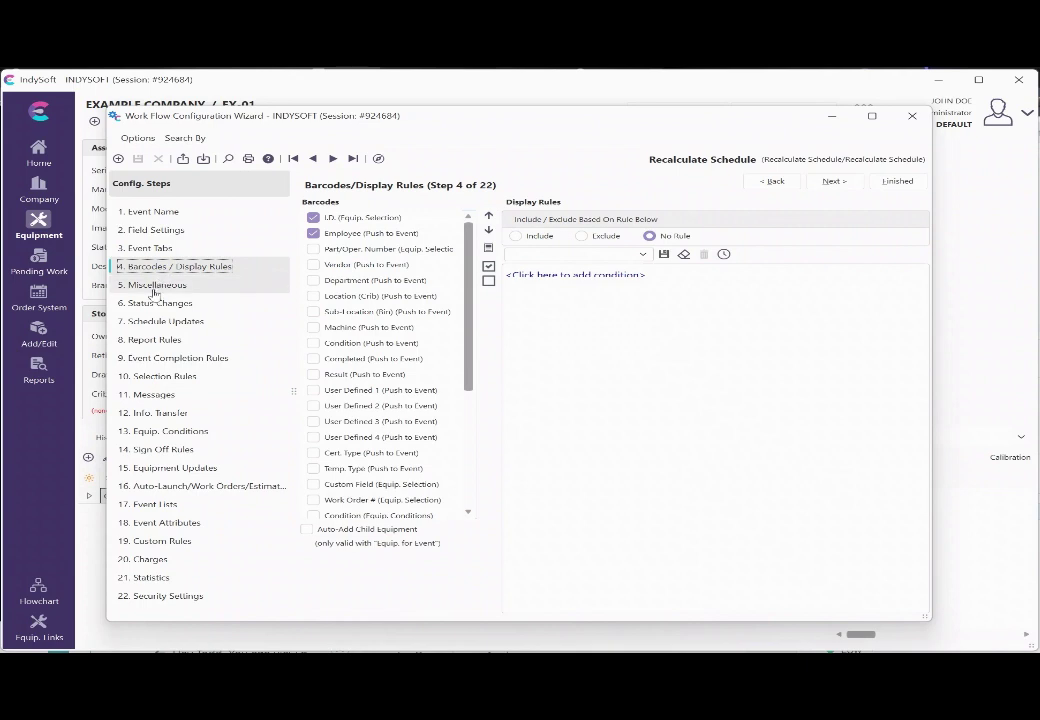
In the event's miscellaneous settings, assign Event List #2 as the drop-down list for user-defined field 2
{"action": "left_click", "coordinate": [160, 287]}
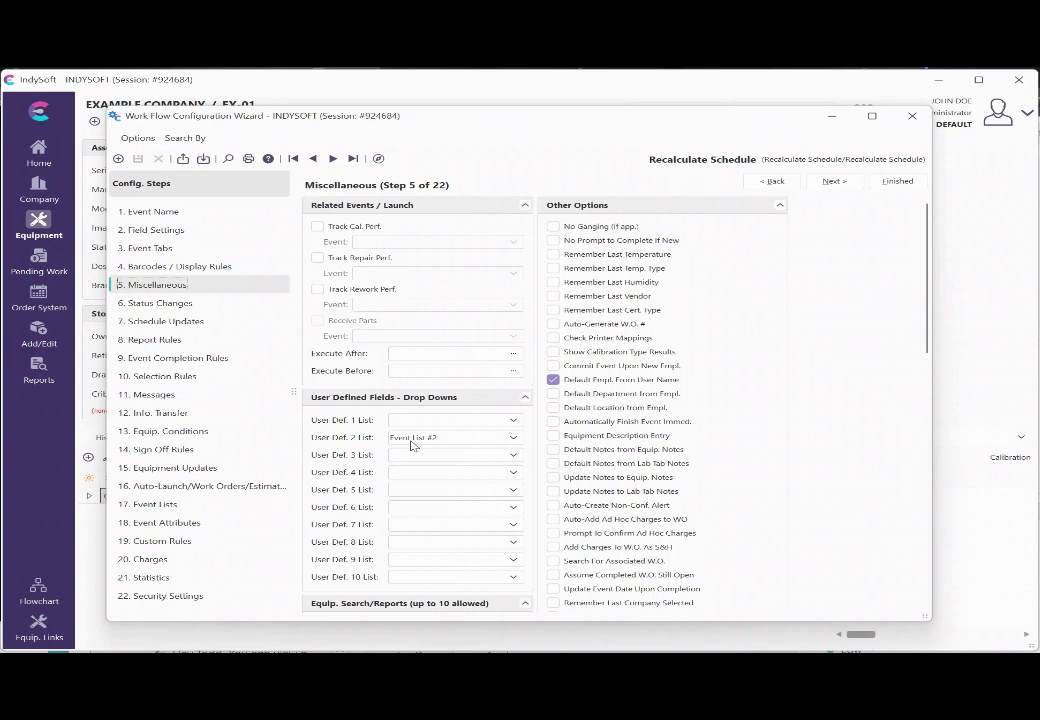
{"action": "left_click", "coordinate": [513, 438]}
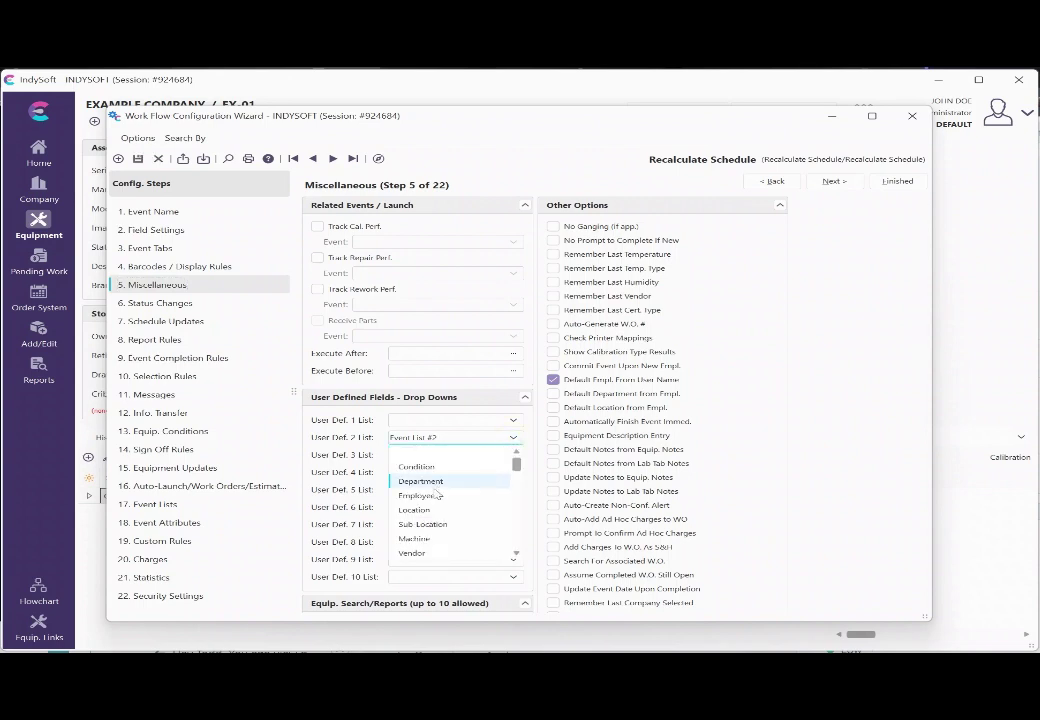
{"action": "scroll", "coordinate": [518, 554], "scroll_direction": "down", "scroll_amount": 6}
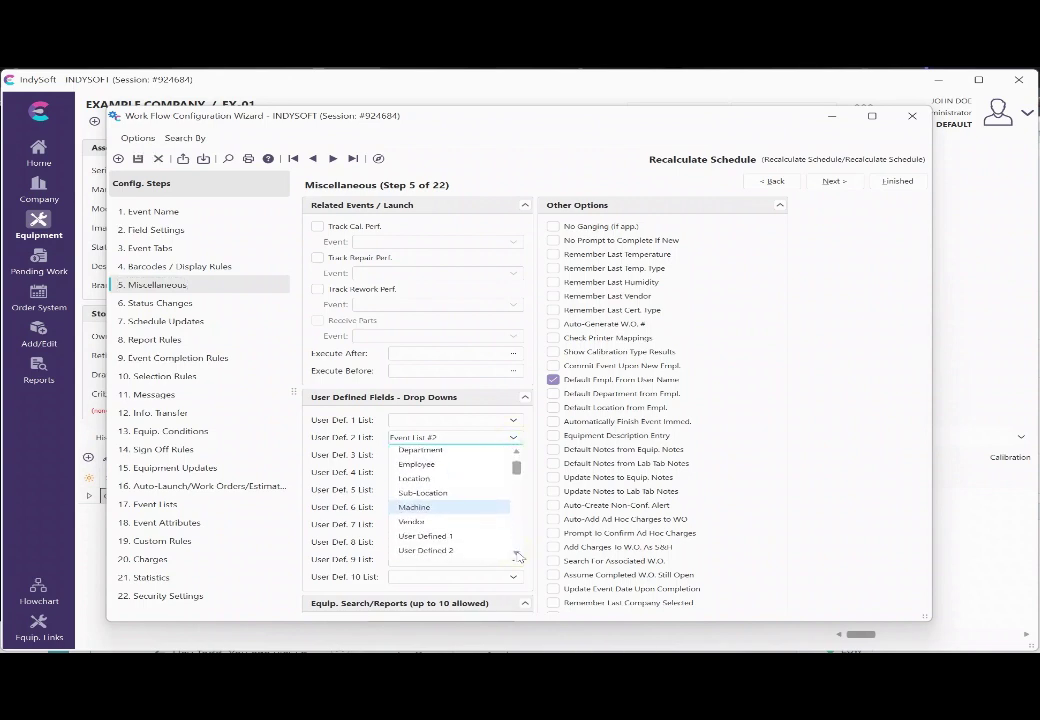
{"action": "scroll", "coordinate": [518, 554], "scroll_direction": "down", "scroll_amount": 10}
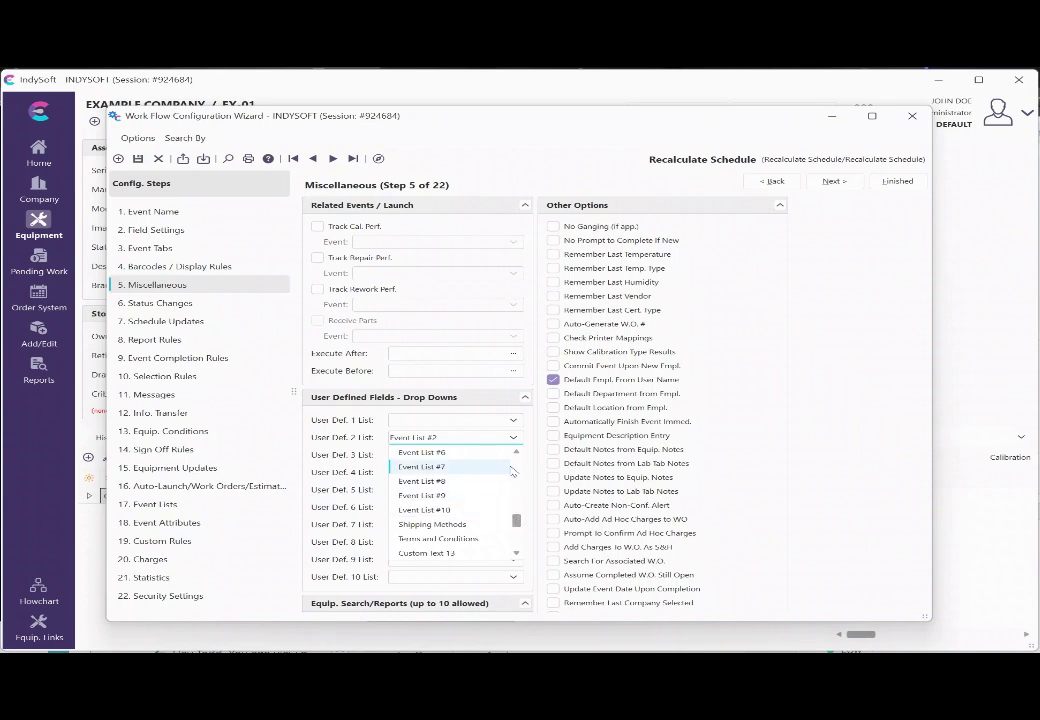
{"action": "scroll", "coordinate": [518, 456], "scroll_direction": "up", "scroll_amount": 2}
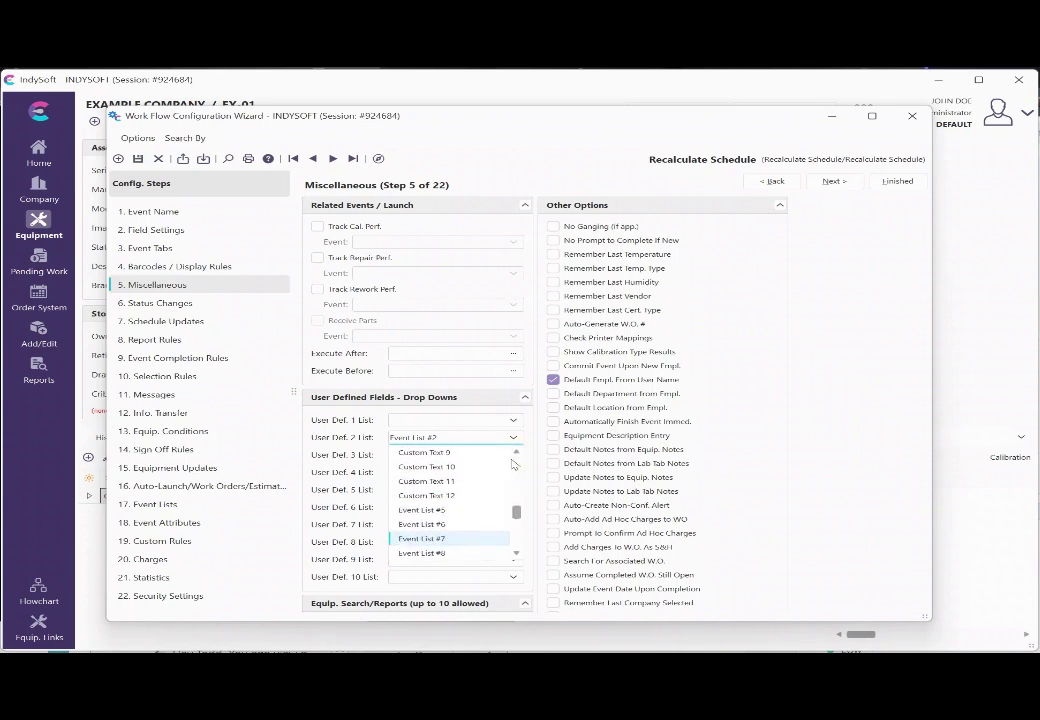
{"action": "scroll", "coordinate": [516, 456], "scroll_direction": "up", "scroll_amount": 5}
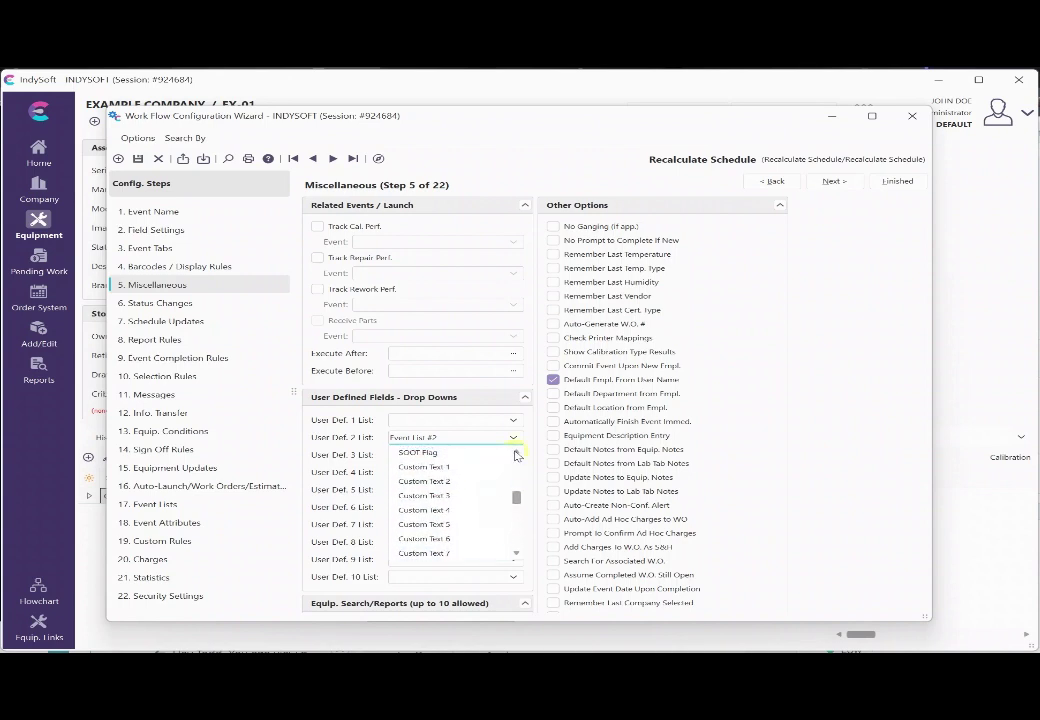
{"action": "scroll", "coordinate": [516, 456], "scroll_direction": "up", "scroll_amount": 1}
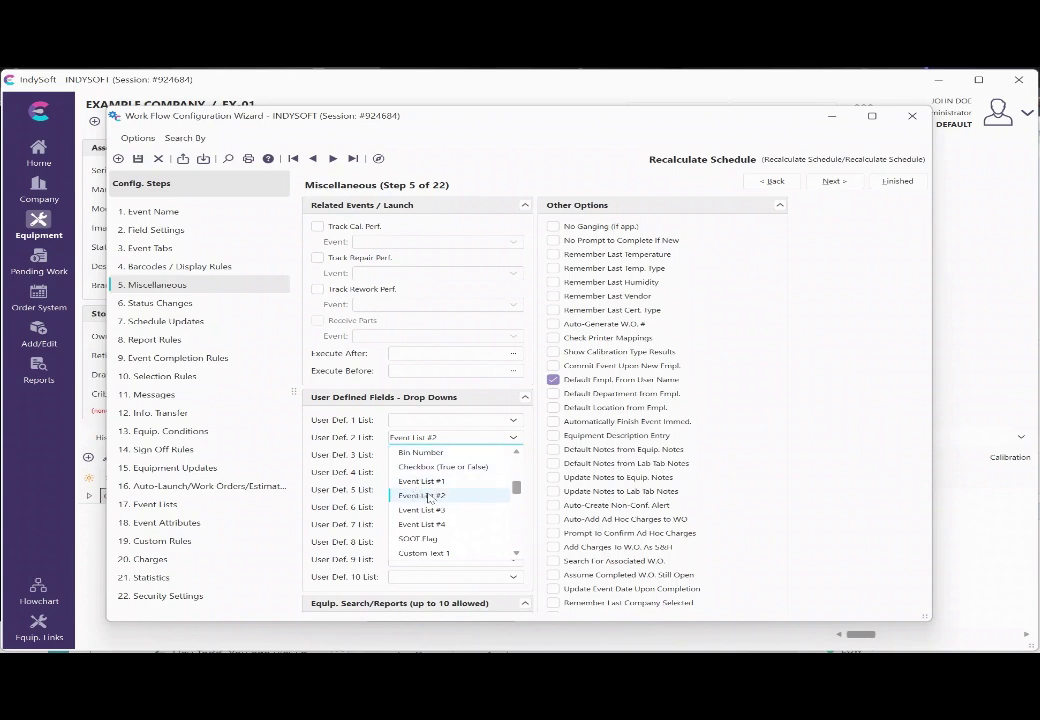
{"action": "left_click", "coordinate": [418, 494]}
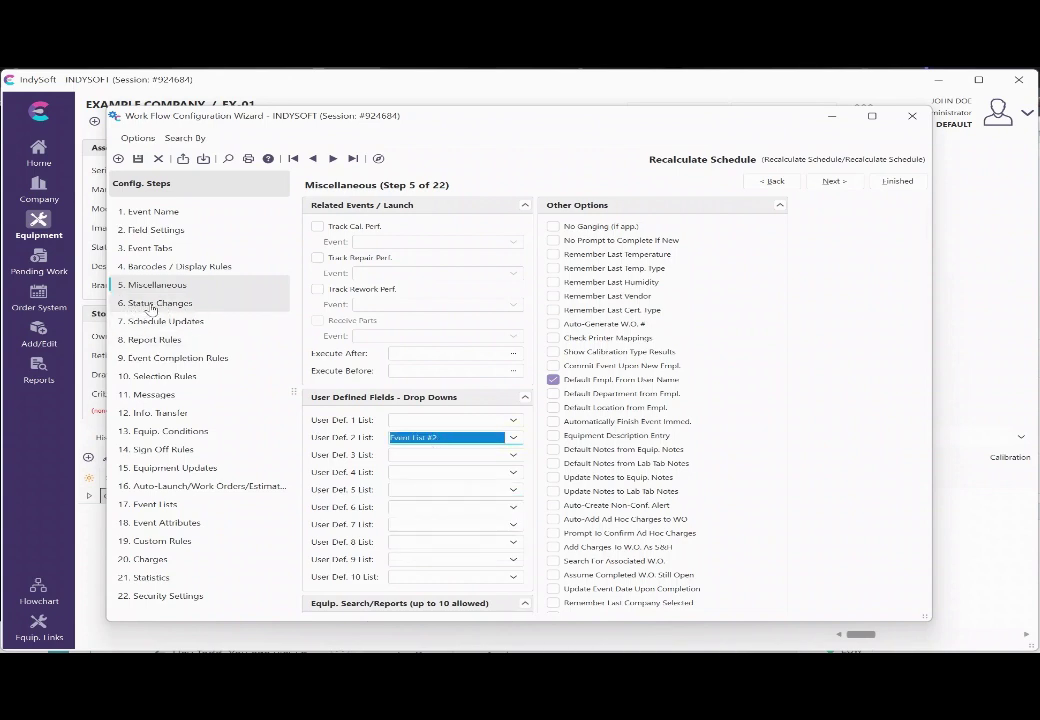
Display event list 2 to examine the interval values it offers, and return to the miscellaneous settings
{"action": "left_click", "coordinate": [156, 507]}
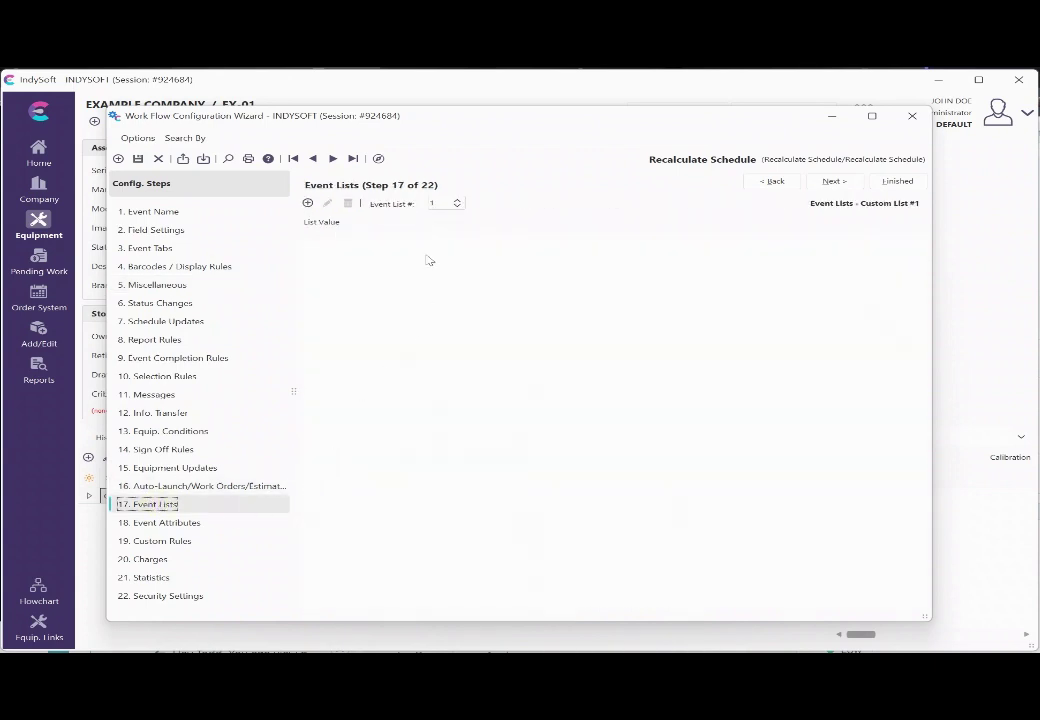
{"action": "left_click", "coordinate": [459, 202]}
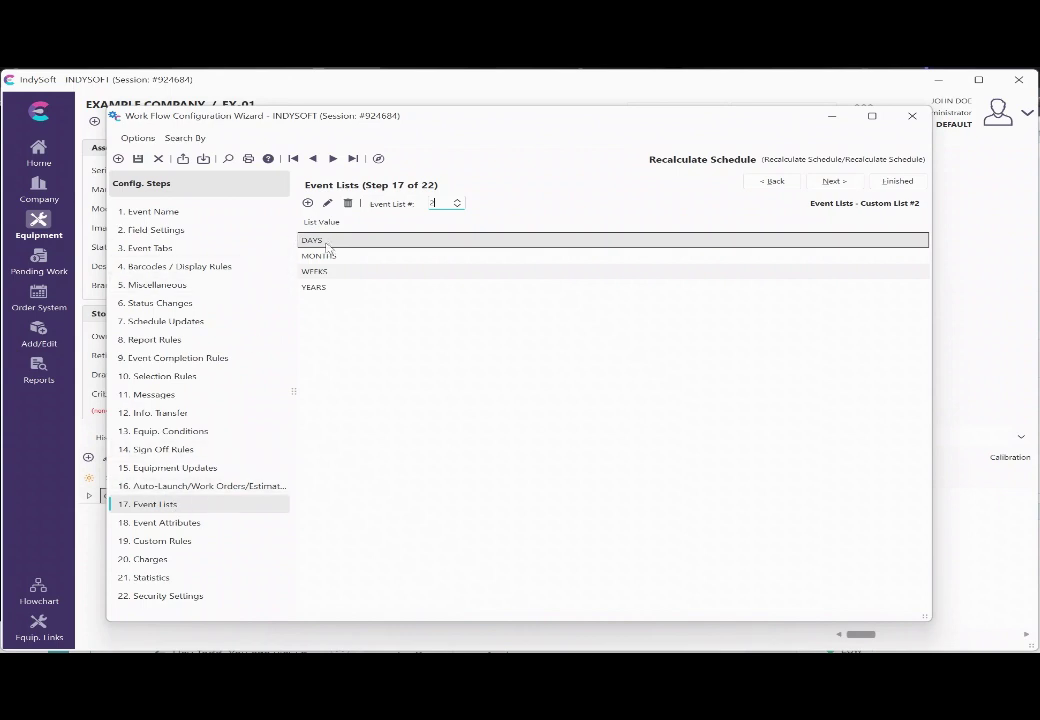
{"action": "left_click", "coordinate": [155, 288]}
Try the "Perform Event Then Delete From Database" option in the status changes and switch it back off
{"action": "left_click", "coordinate": [184, 305]}
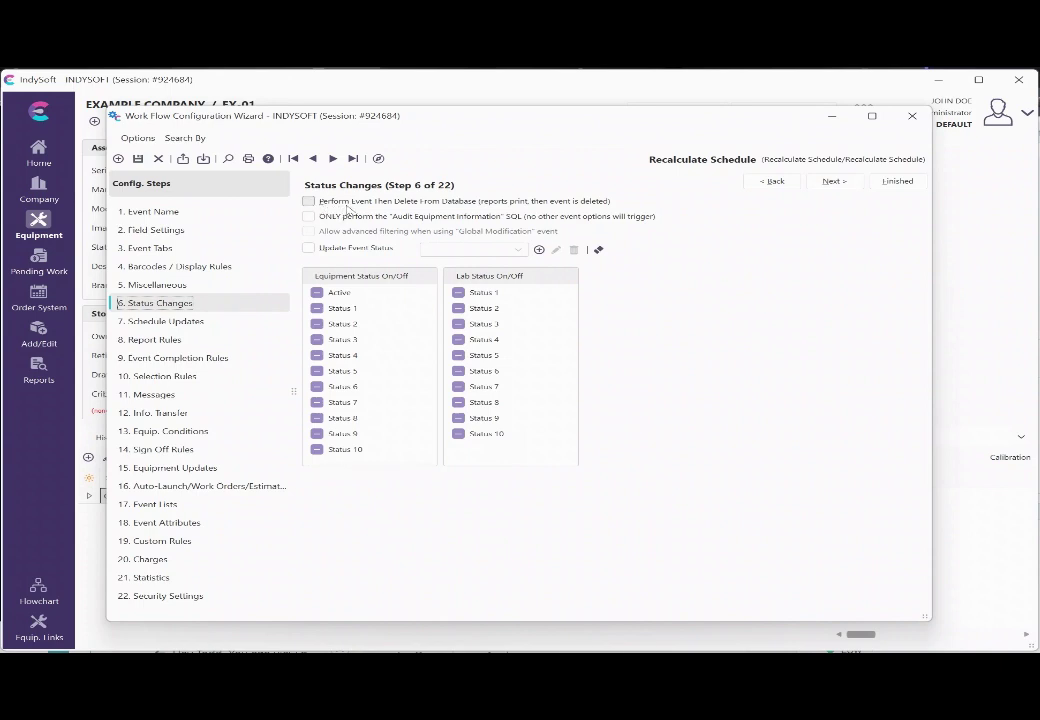
{"action": "left_click", "coordinate": [309, 201]}
{"action": "left_click", "coordinate": [309, 202]}
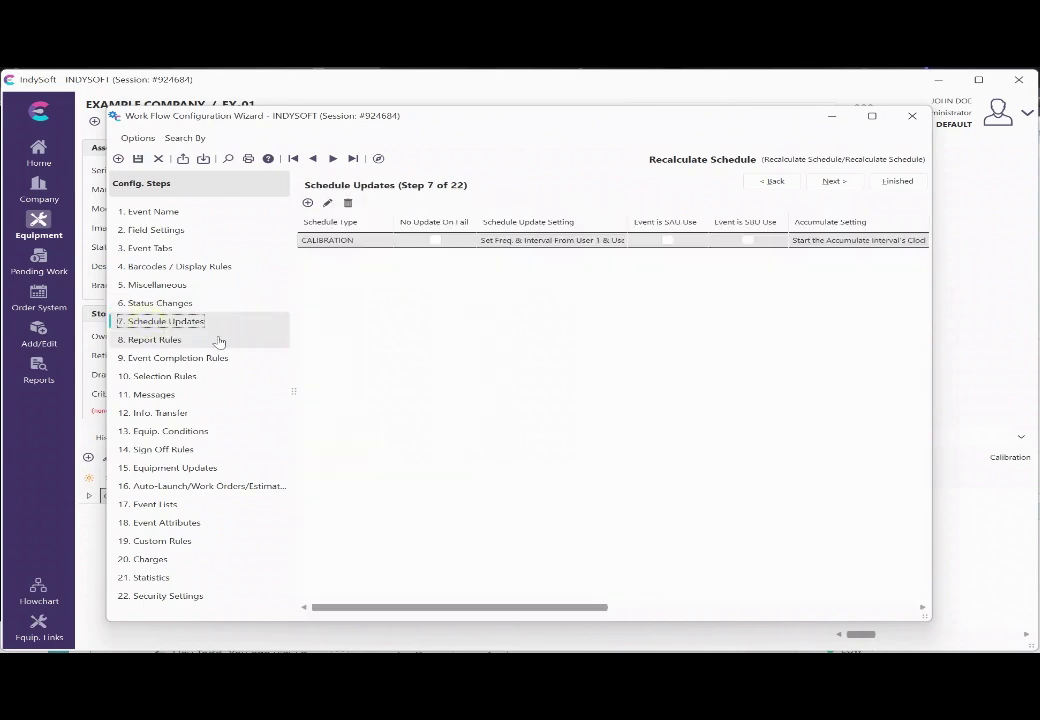
Set the Calibration schedule update to "Set Freq. & Interval From User 1 & User 2 - Calc. Schedule from Last Sched. Date", keeping system-wide due date options on
{"action": "double_click", "coordinate": [340, 242]}
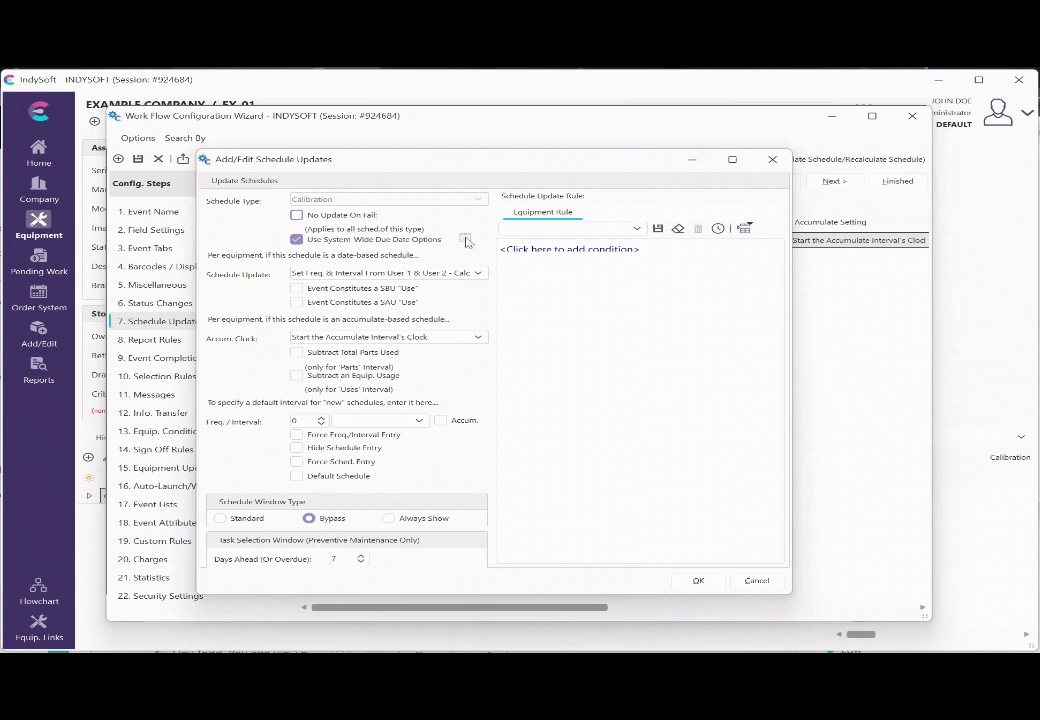
{"action": "left_click", "coordinate": [296, 239]}
{"action": "left_click", "coordinate": [361, 240]}
{"action": "left_click", "coordinate": [385, 272]}
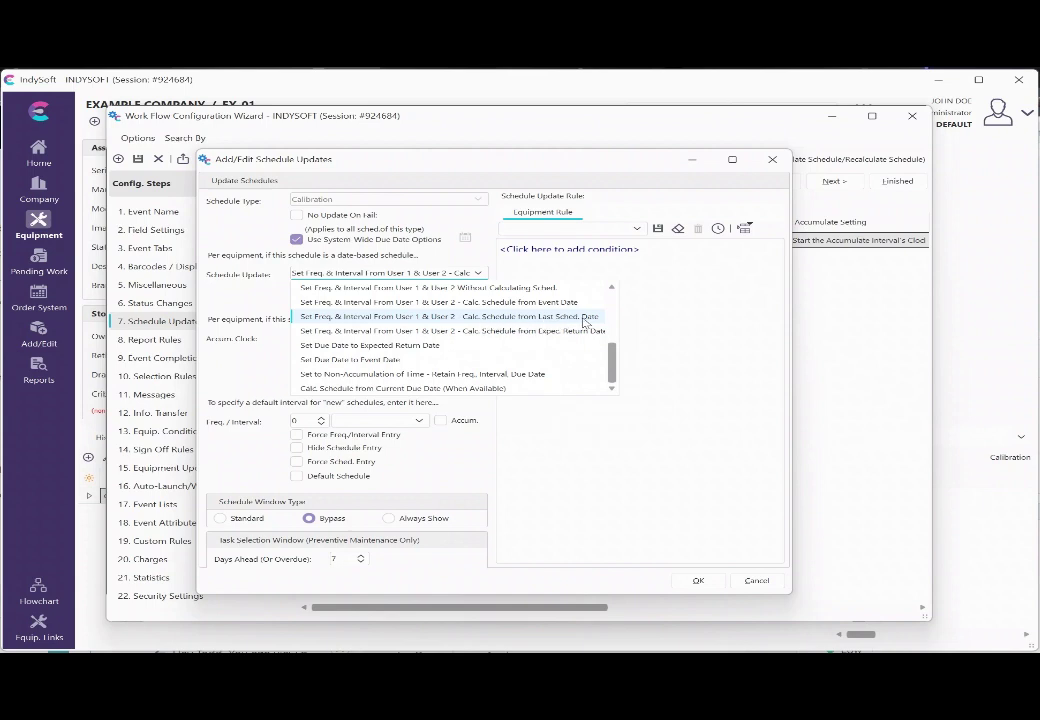
{"action": "left_click", "coordinate": [521, 317]}
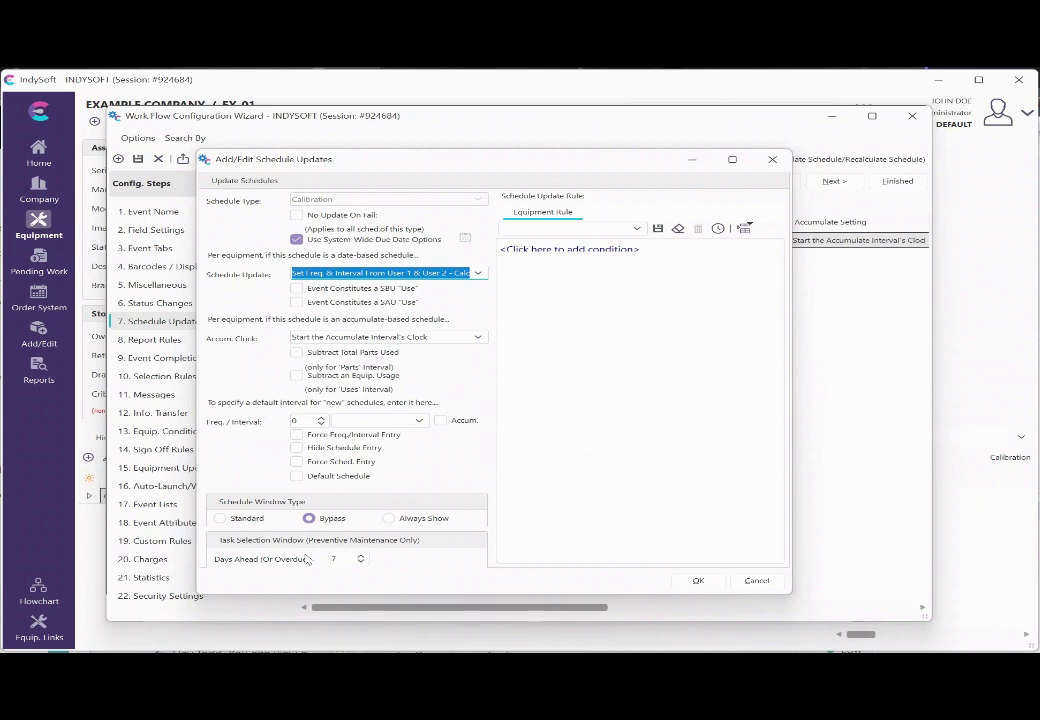
{"action": "left_click", "coordinate": [698, 580]}
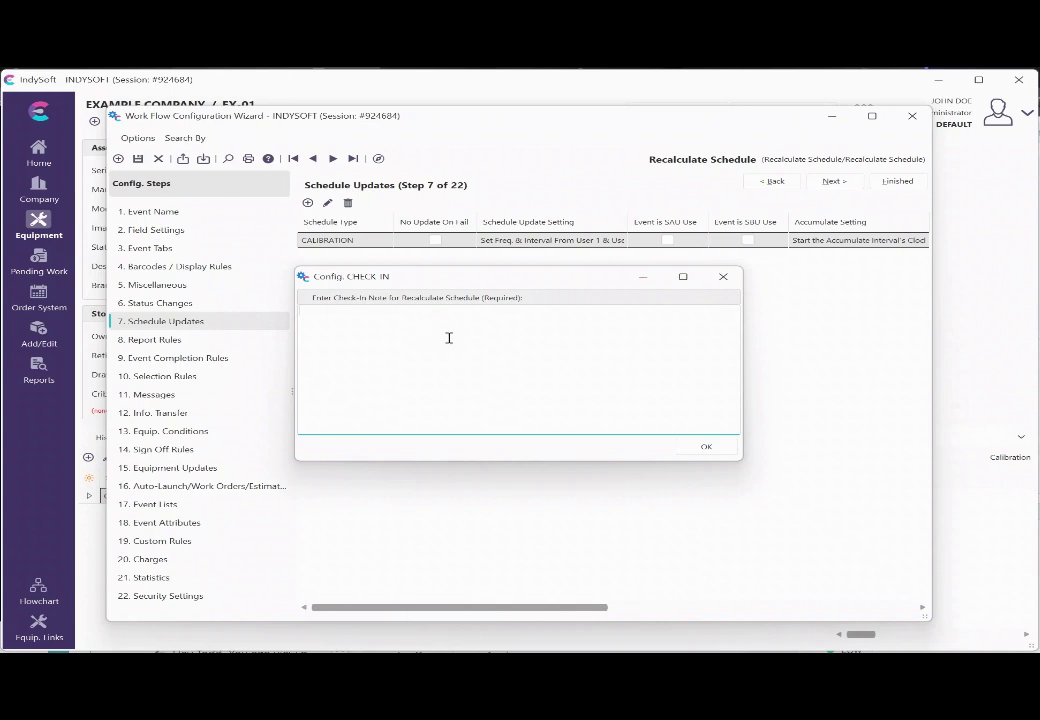
Finish the Recalculate Schedule configuration and check it in with the note "y"
{"action": "left_click", "coordinate": [706, 446]}
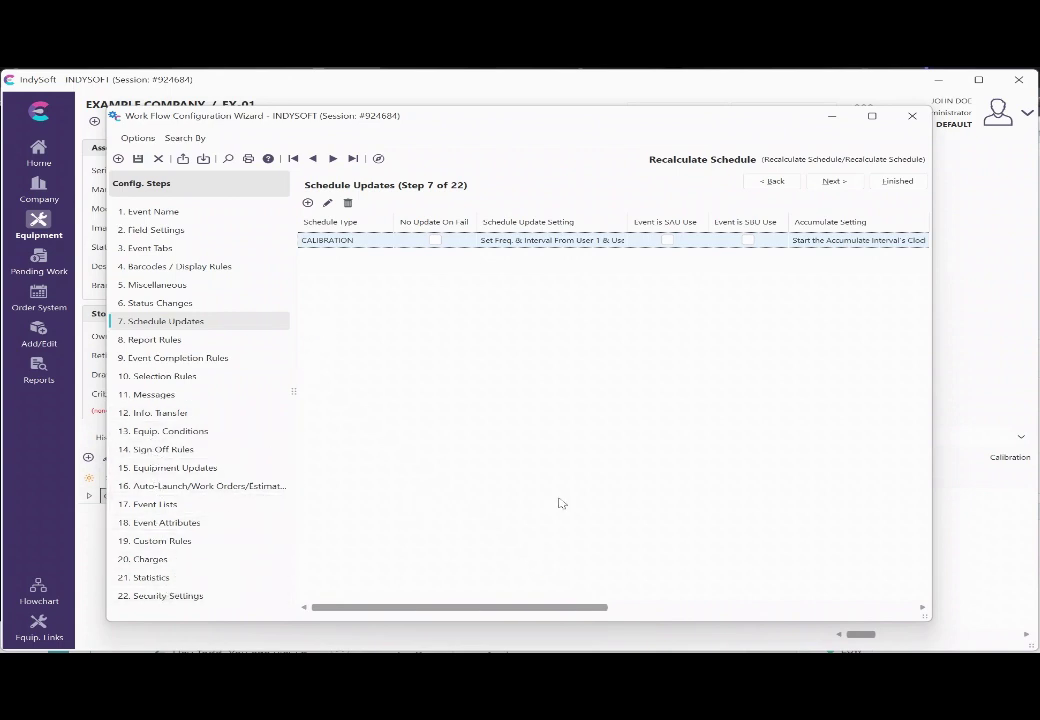
{"action": "left_click", "coordinate": [896, 181]}
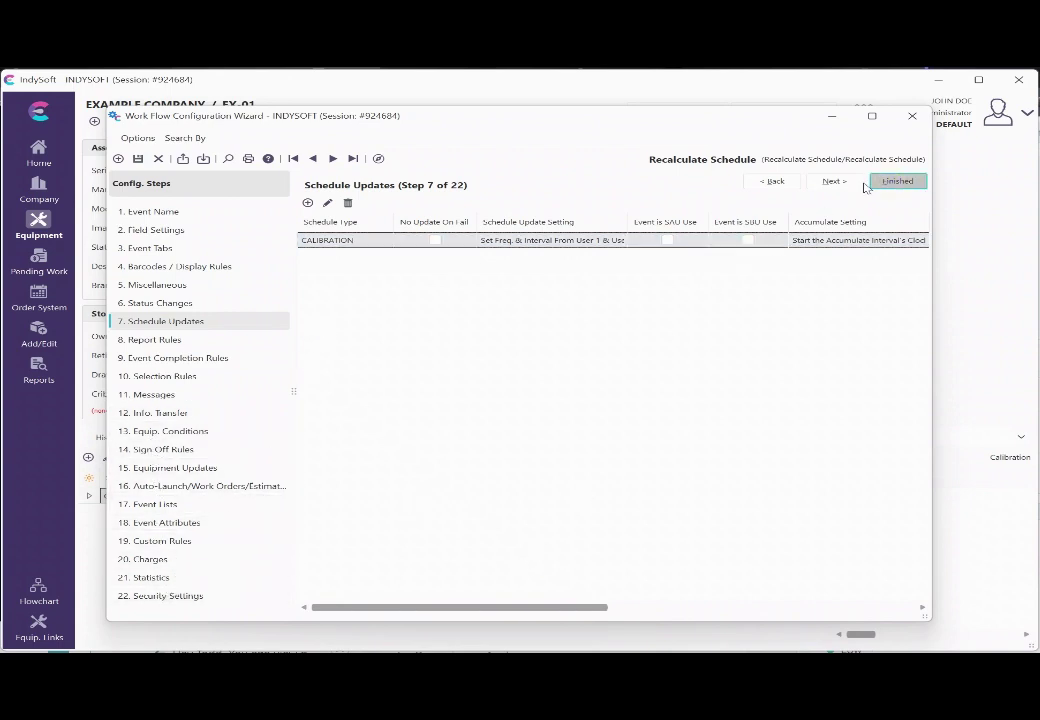
{"action": "key", "text": "Return"}
{"action": "type", "text": "y"}
{"action": "left_click", "coordinate": [700, 446]}
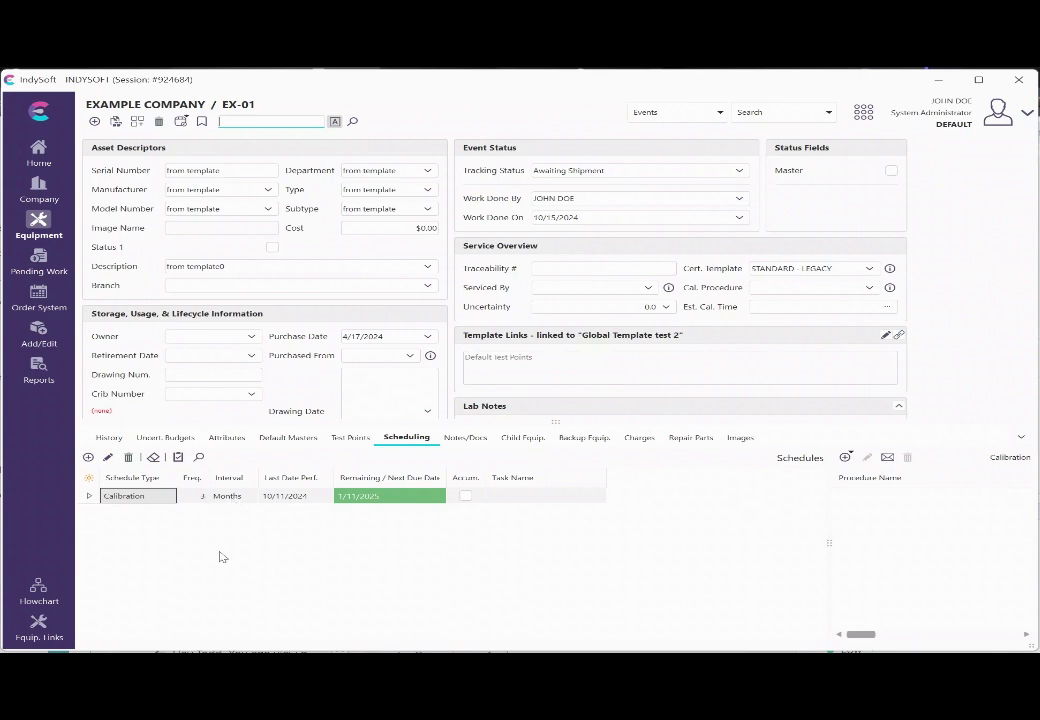
Start the Recalculate Schedule event from the miscellaneous events
{"action": "left_click", "coordinate": [719, 113]}
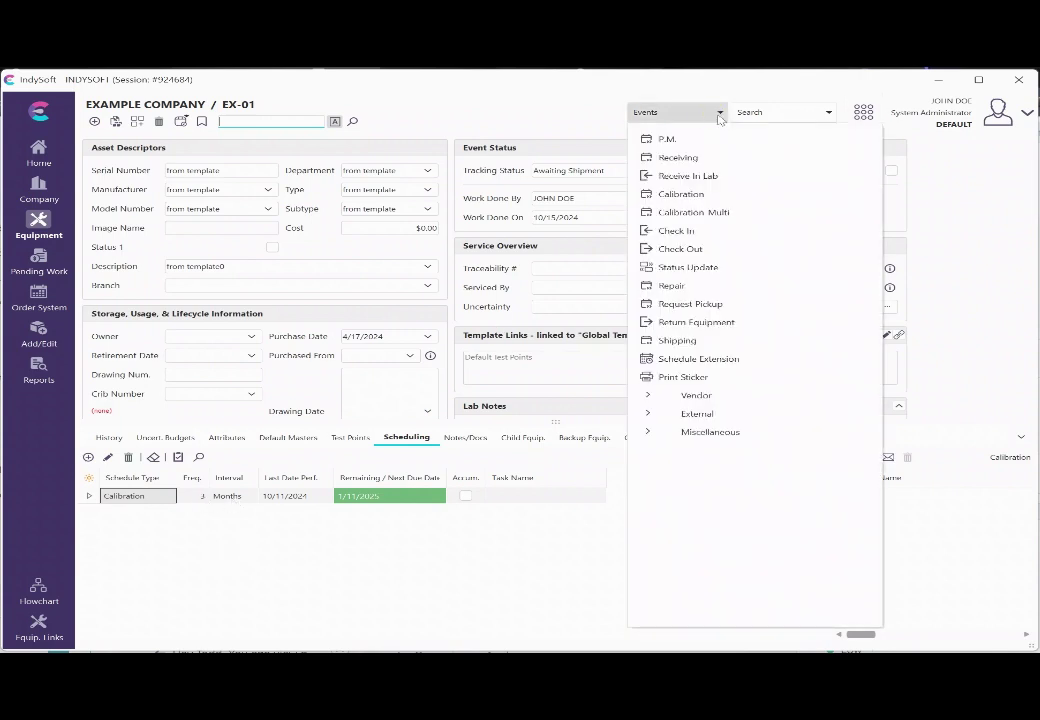
{"action": "left_click", "coordinate": [690, 434]}
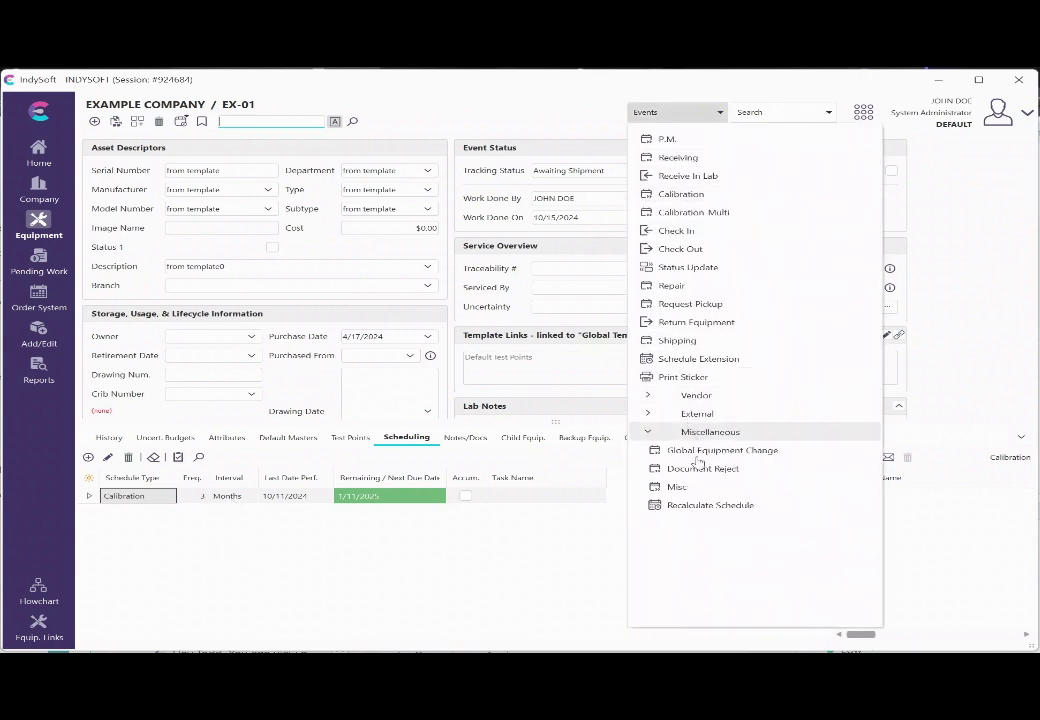
{"action": "left_click", "coordinate": [686, 507]}
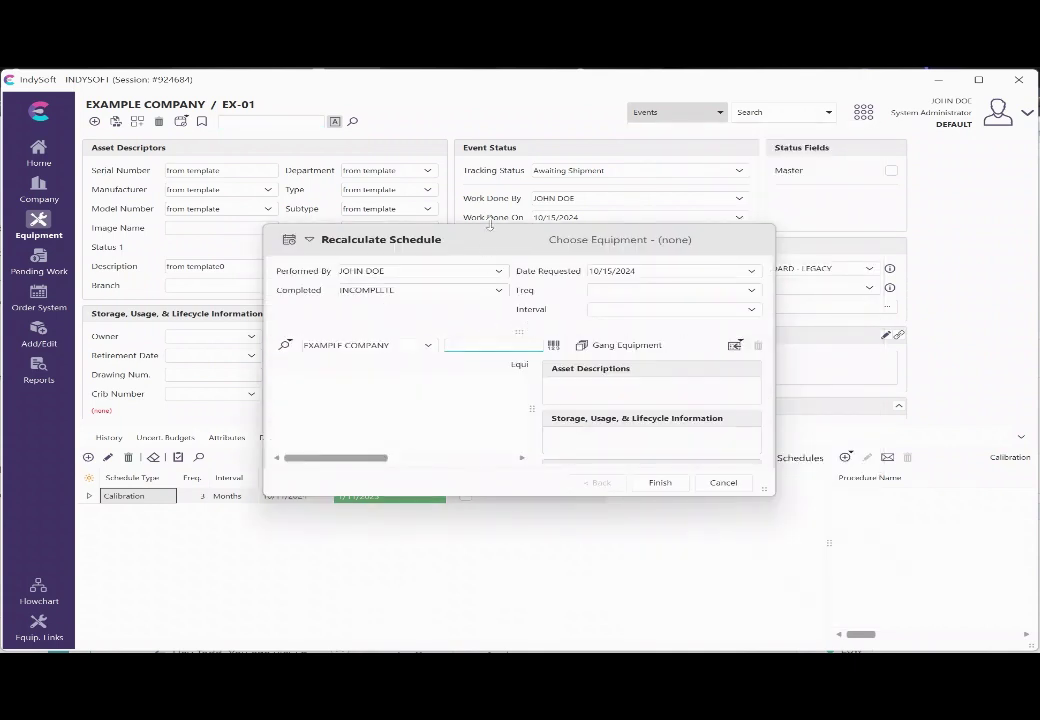
{"action": "left_click_drag", "start_coordinate": [492, 239], "coordinate": [538, 234]}
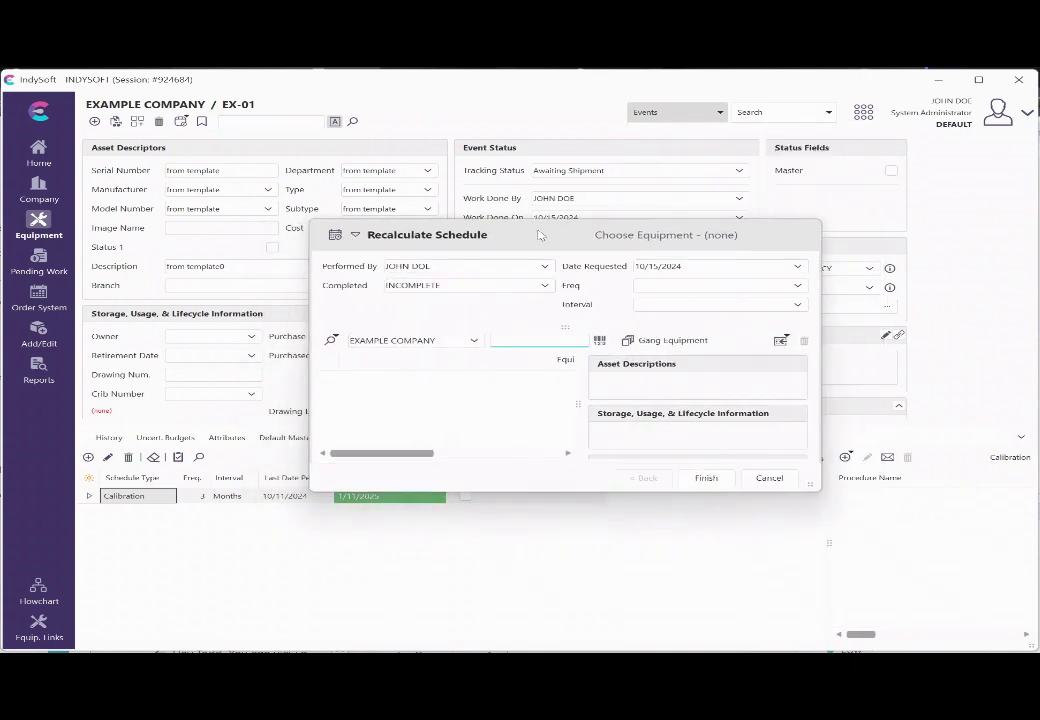
Add all equipment belonging to EXAMPLE COMPANY to the event using the EquipmentFinder
{"action": "left_click", "coordinate": [332, 340]}
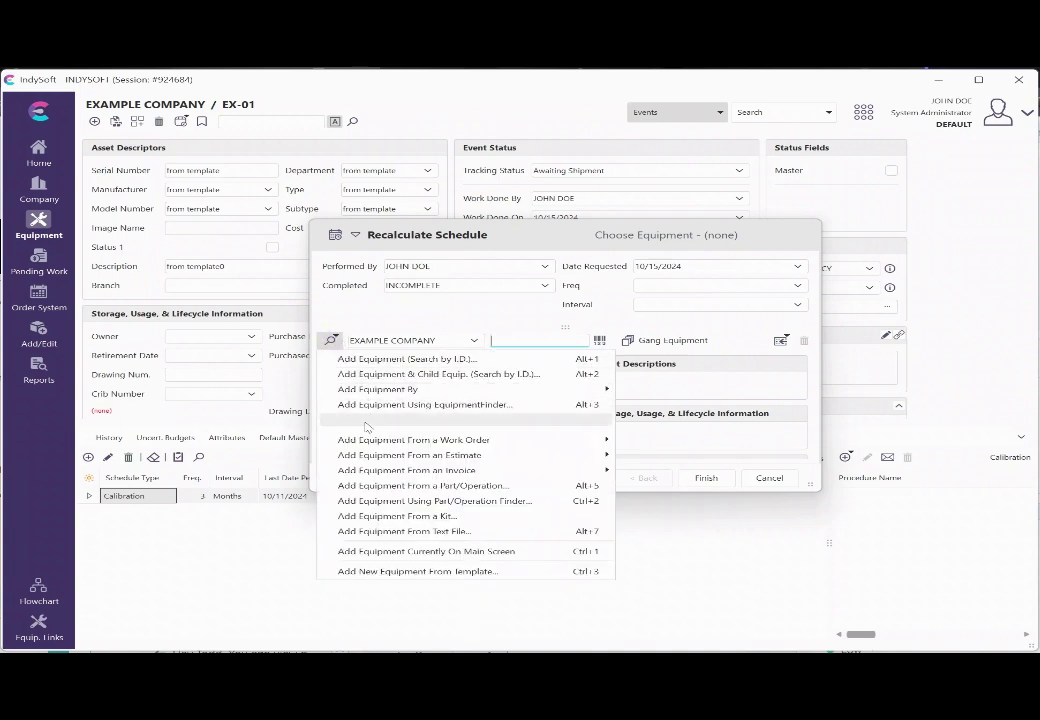
{"action": "left_click", "coordinate": [425, 404]}
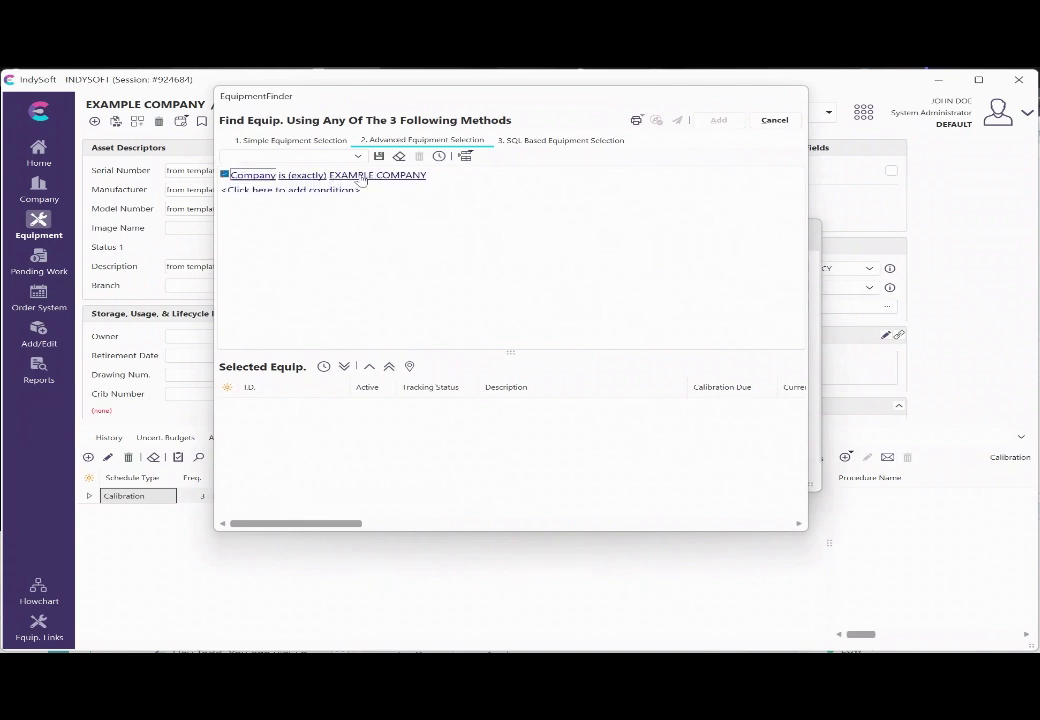
{"action": "left_click", "coordinate": [344, 366]}
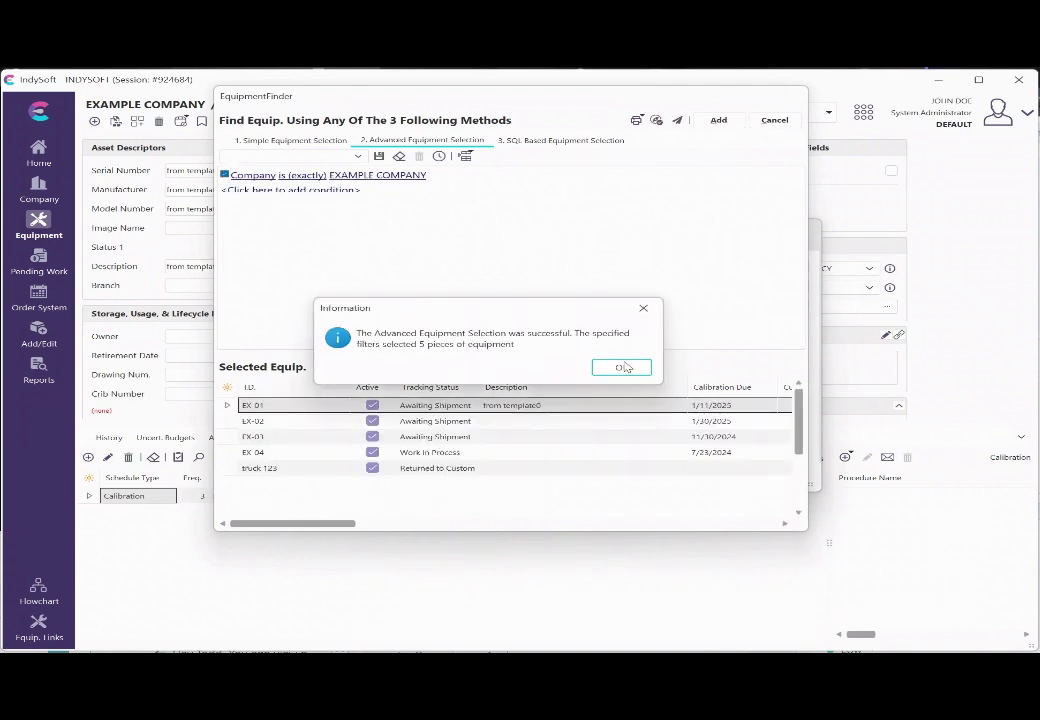
{"action": "left_click", "coordinate": [621, 368]}
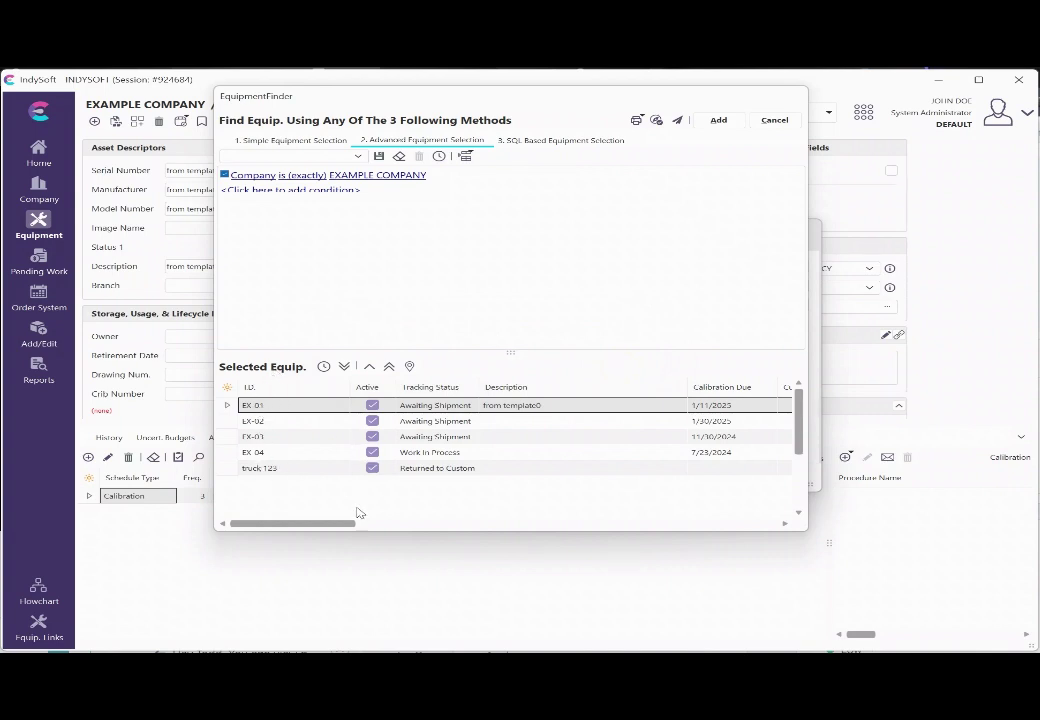
{"action": "left_click", "coordinate": [718, 119]}
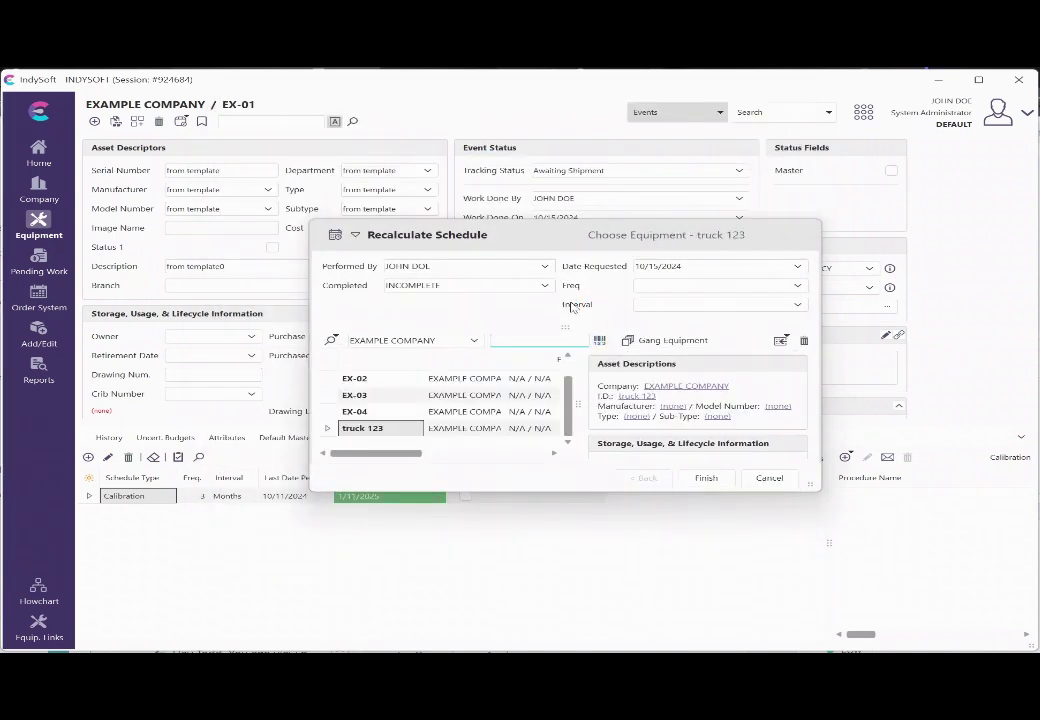
Set the event's Freq to 12 and Interval to MONTHS, and finish the event
{"action": "left_click", "coordinate": [654, 284]}
{"action": "left_click", "coordinate": [798, 309]}
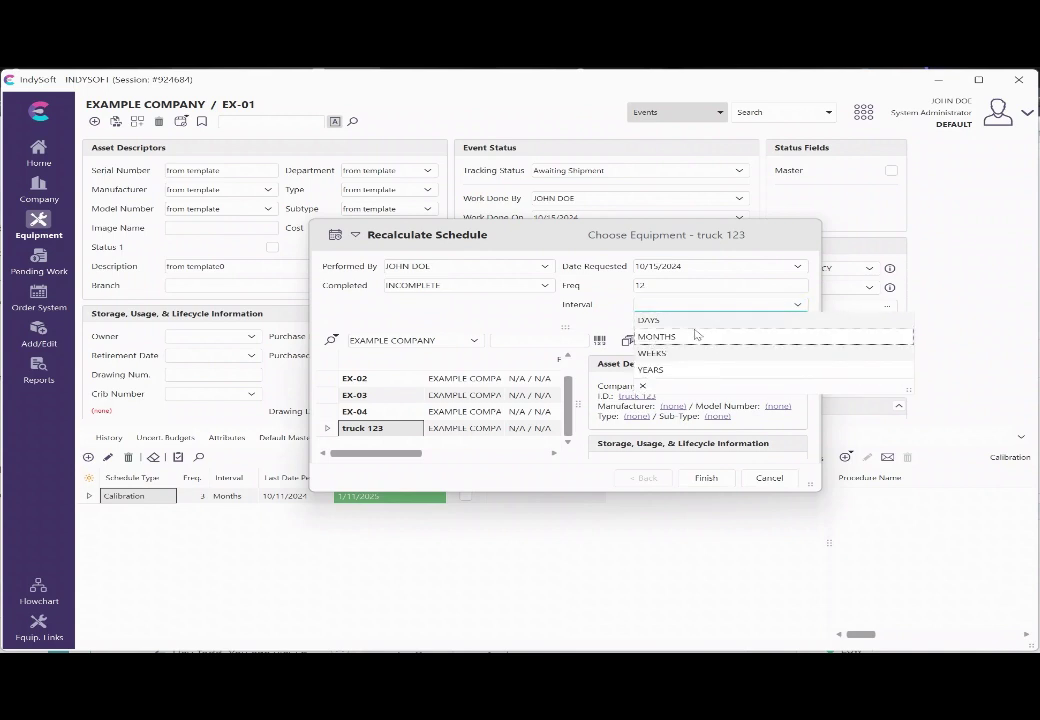
{"action": "left_click", "coordinate": [656, 338]}
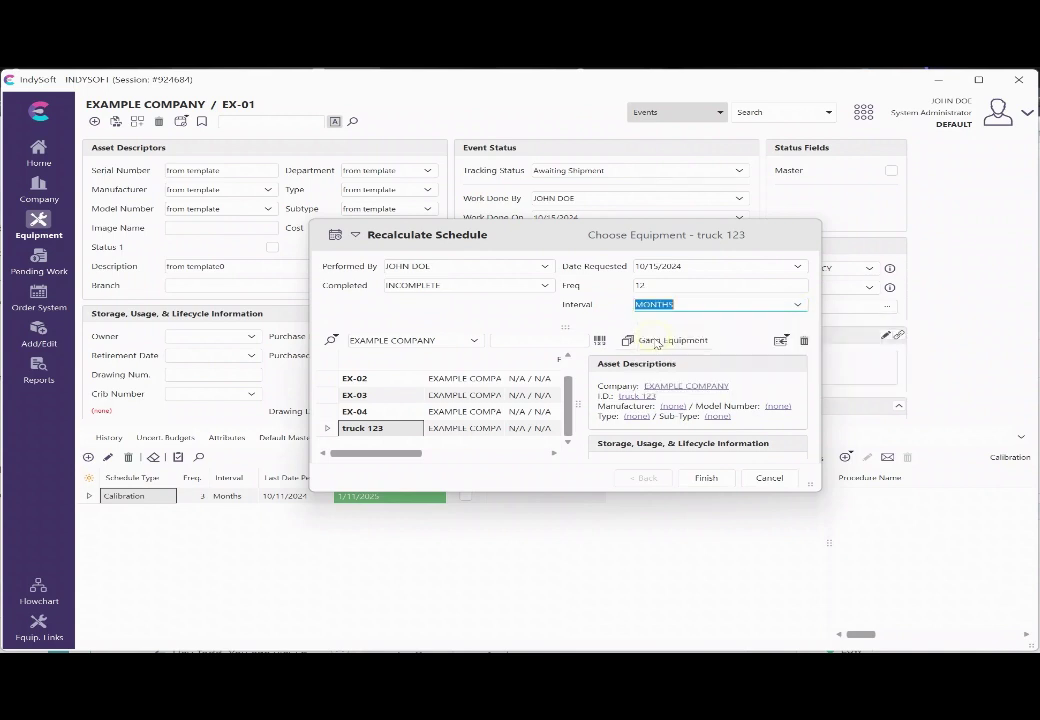
{"action": "left_click", "coordinate": [705, 479]}
{"action": "left_click", "coordinate": [487, 367]}
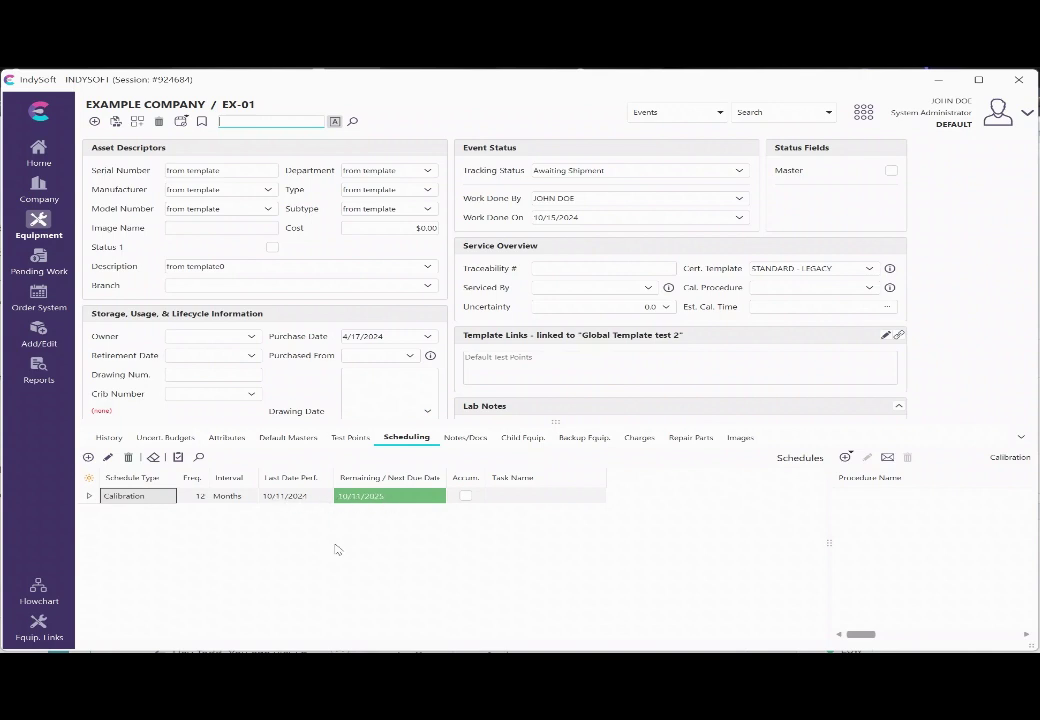
Show the event history of EX-01 to check the recorded Recalculate Schedule events
{"action": "left_click", "coordinate": [110, 438]}
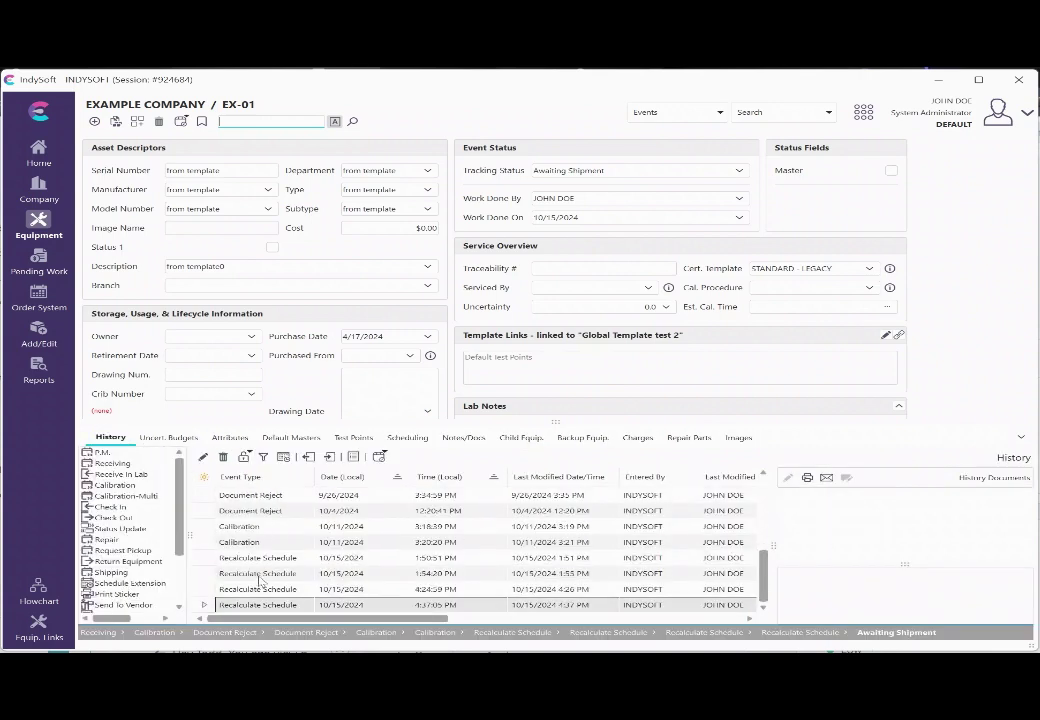